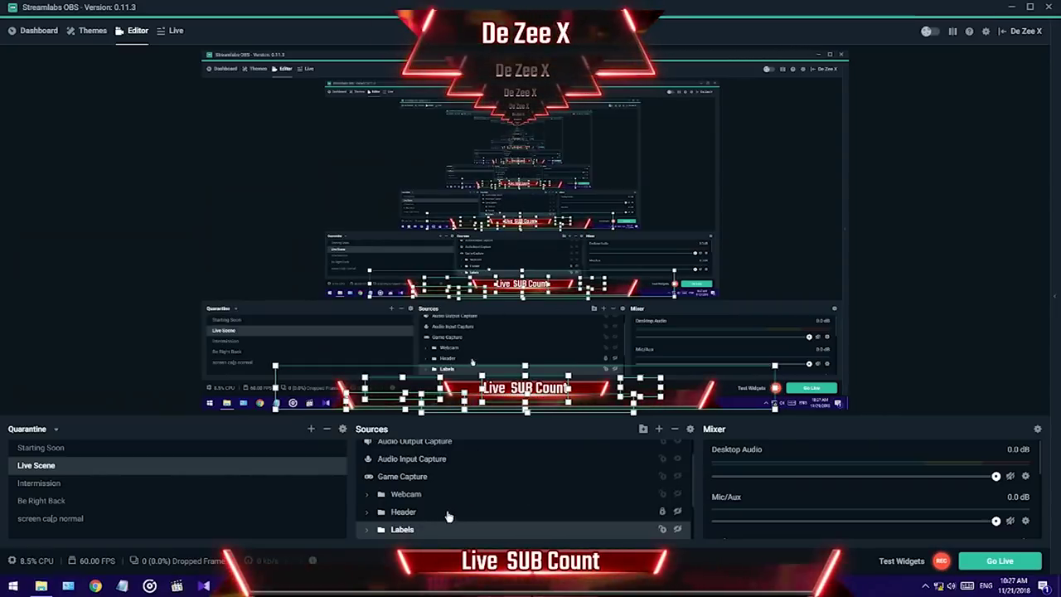
Look through the Live Scene's sources and the source types available for adding
click(519, 77)
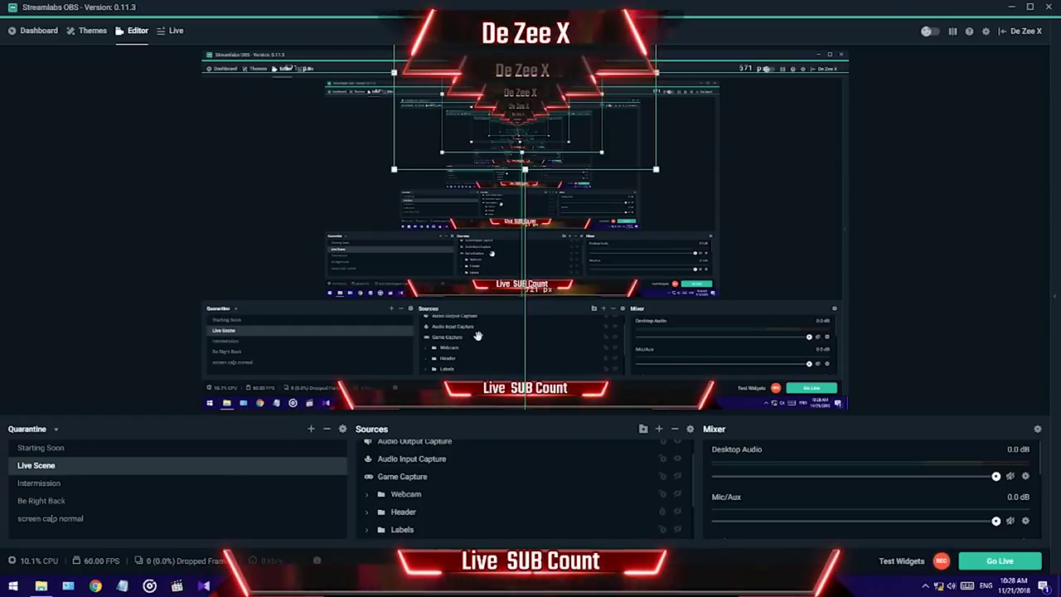
scroll(450, 474, down, 2)
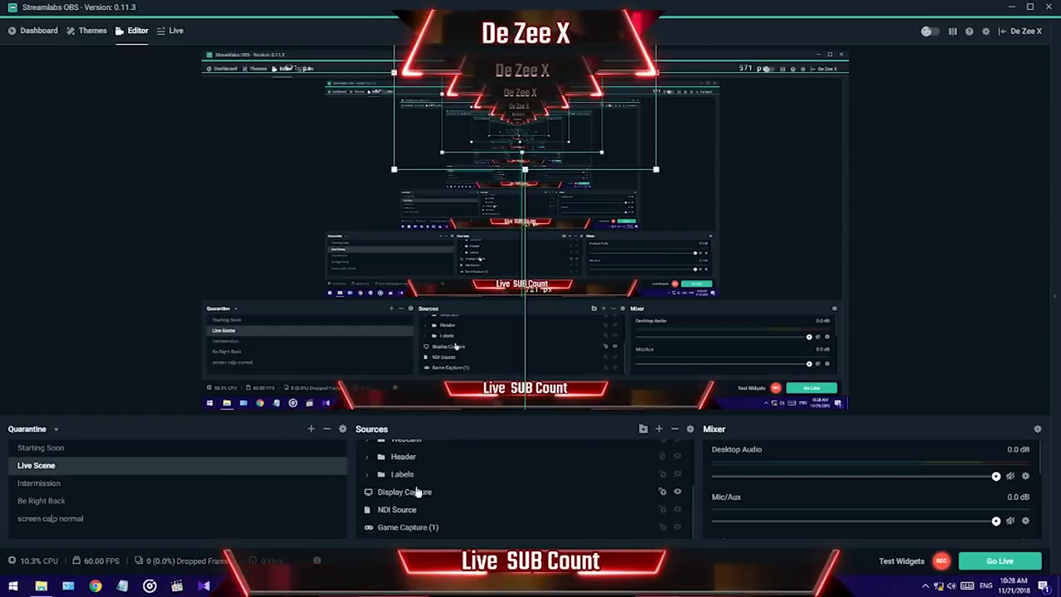
click(658, 429)
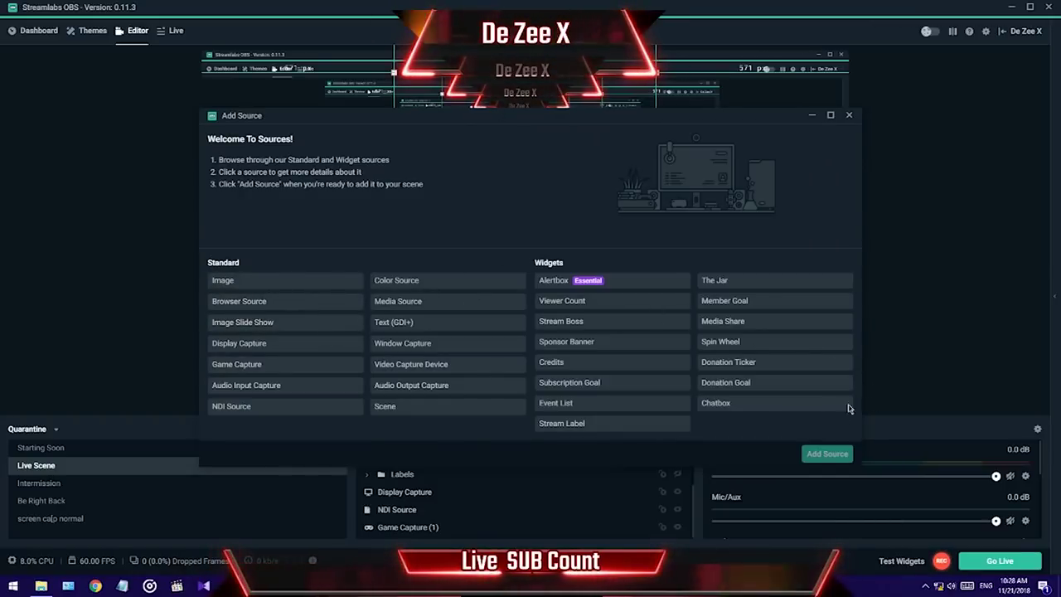
click(849, 115)
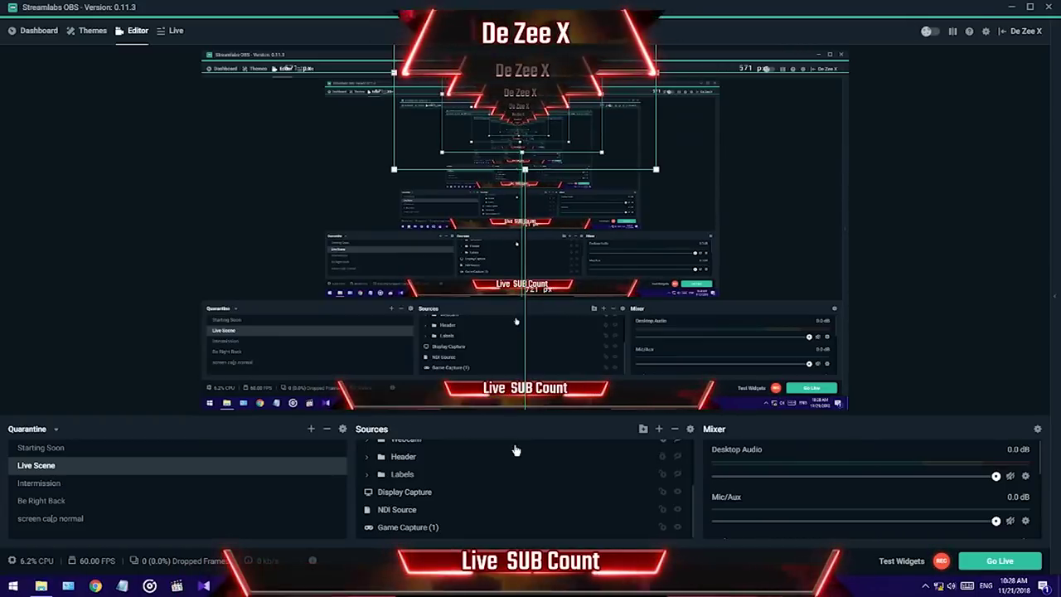
In the stream settings, set the stream type to Streaming Services and the service to YouTube / YouTube Gaming
click(986, 30)
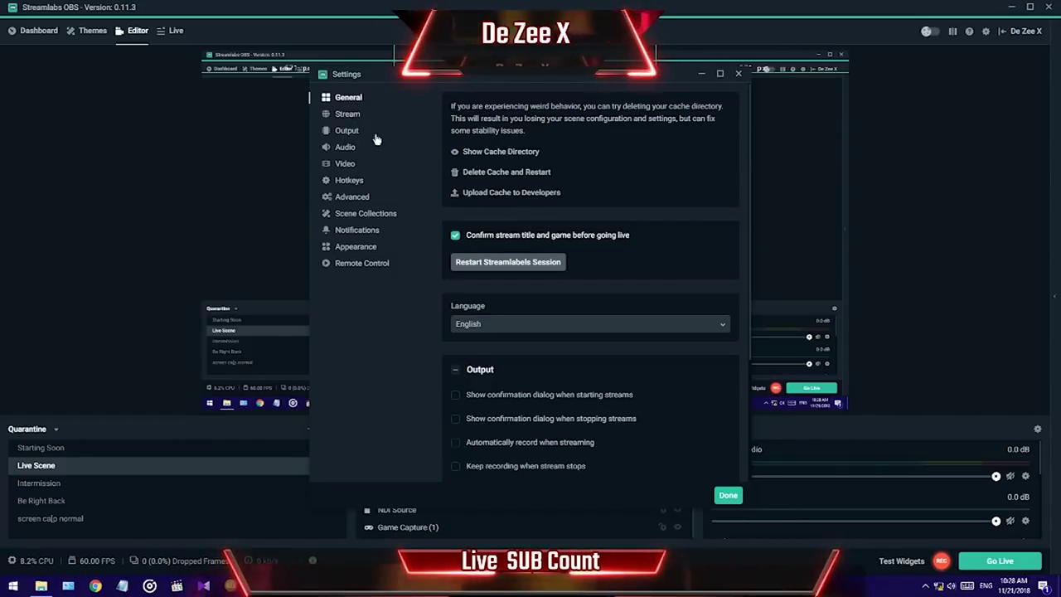
click(349, 112)
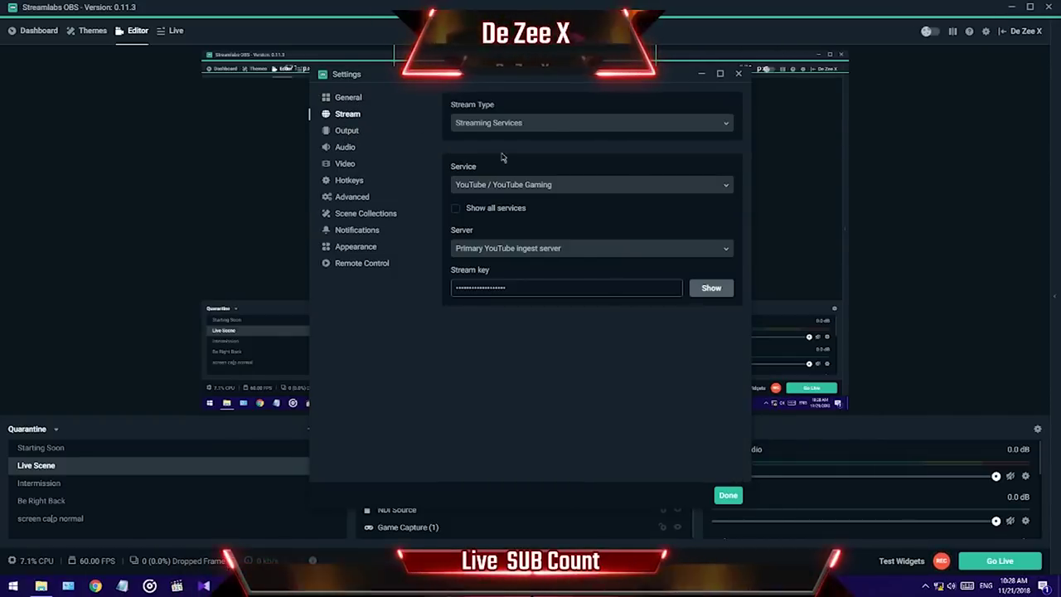
click(545, 125)
click(514, 141)
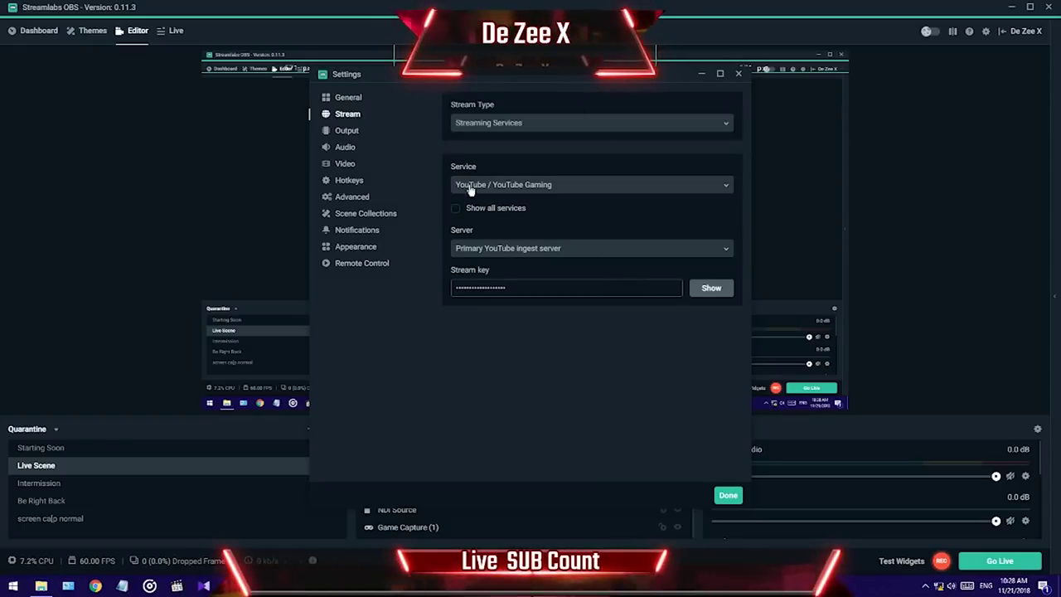
click(490, 186)
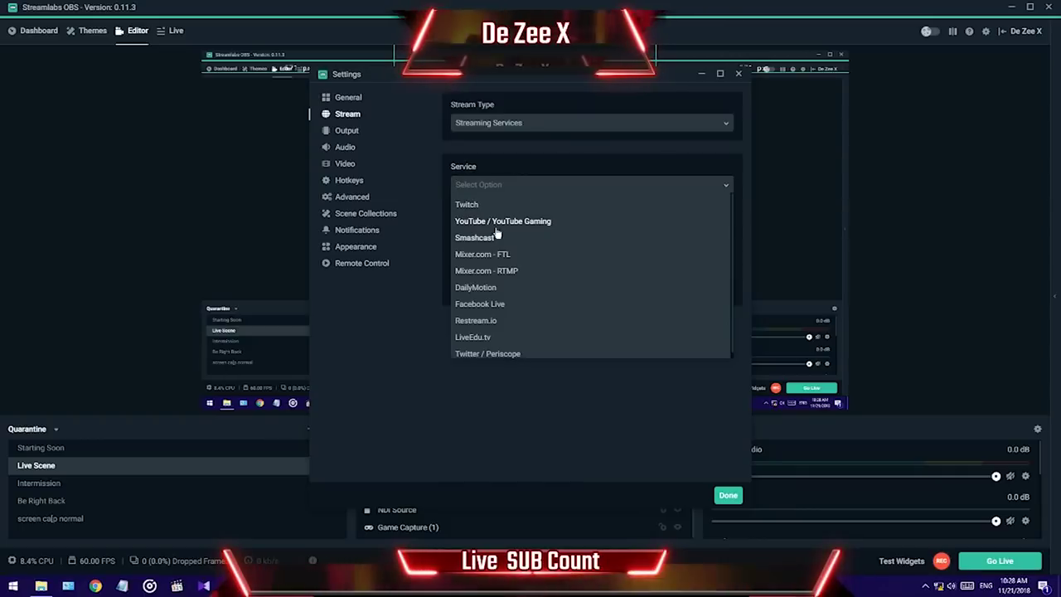
click(473, 220)
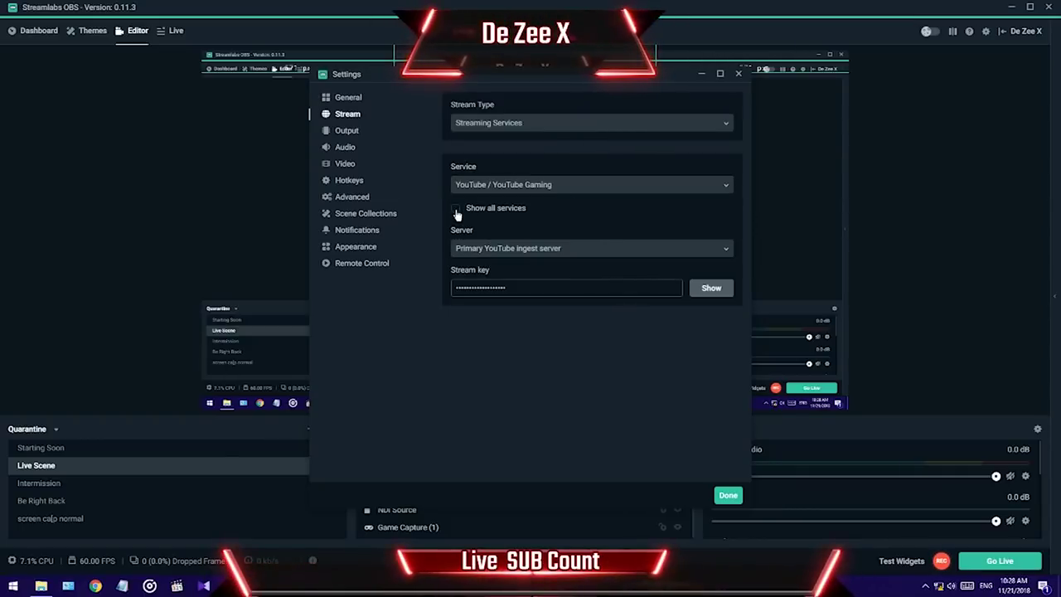
Show all services, look through the full list of streaming services, and switch the option off again
click(457, 209)
click(491, 186)
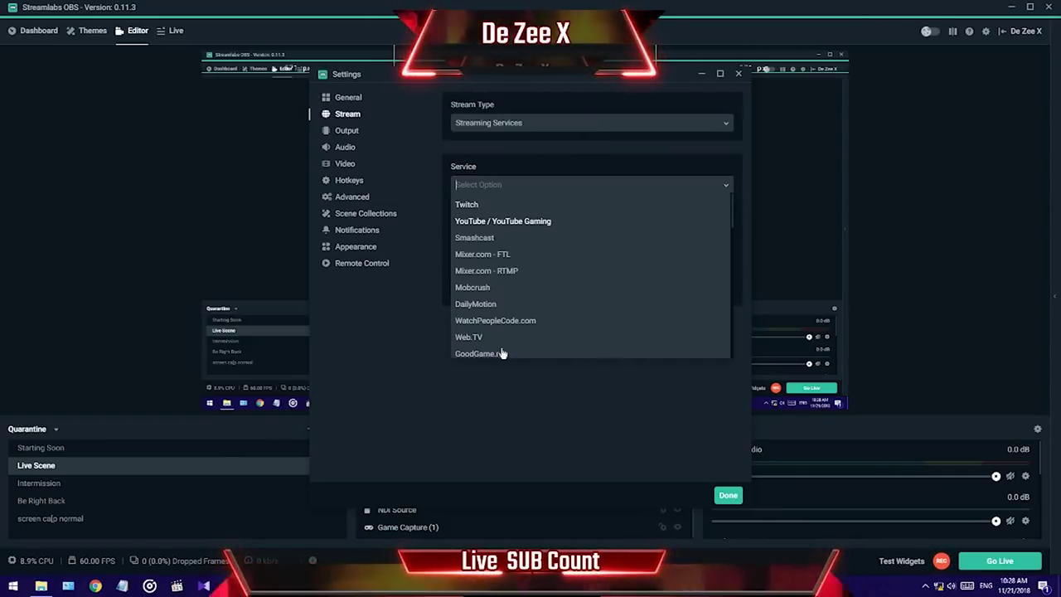
scroll(513, 330, down, 3)
scroll(511, 327, up, 5)
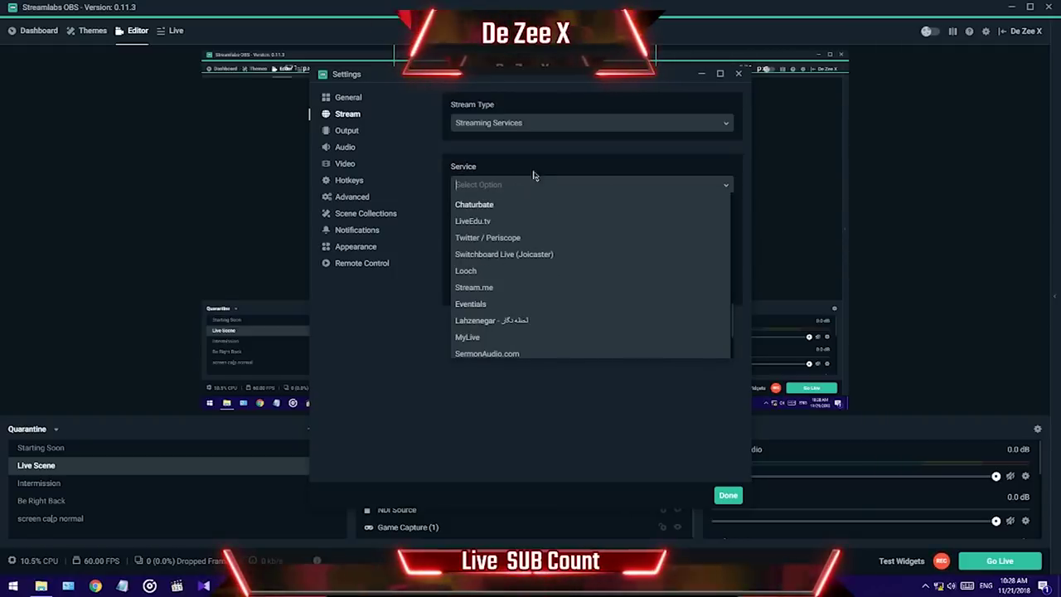
click(461, 184)
click(457, 209)
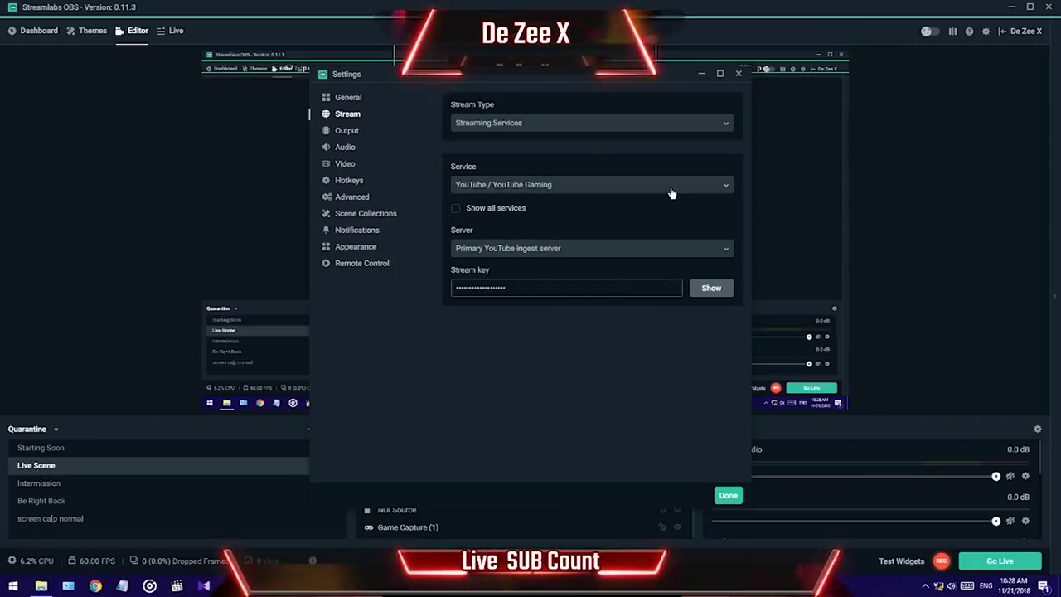
Review the available stream types and the short list of streaming services without changing the selection
click(504, 124)
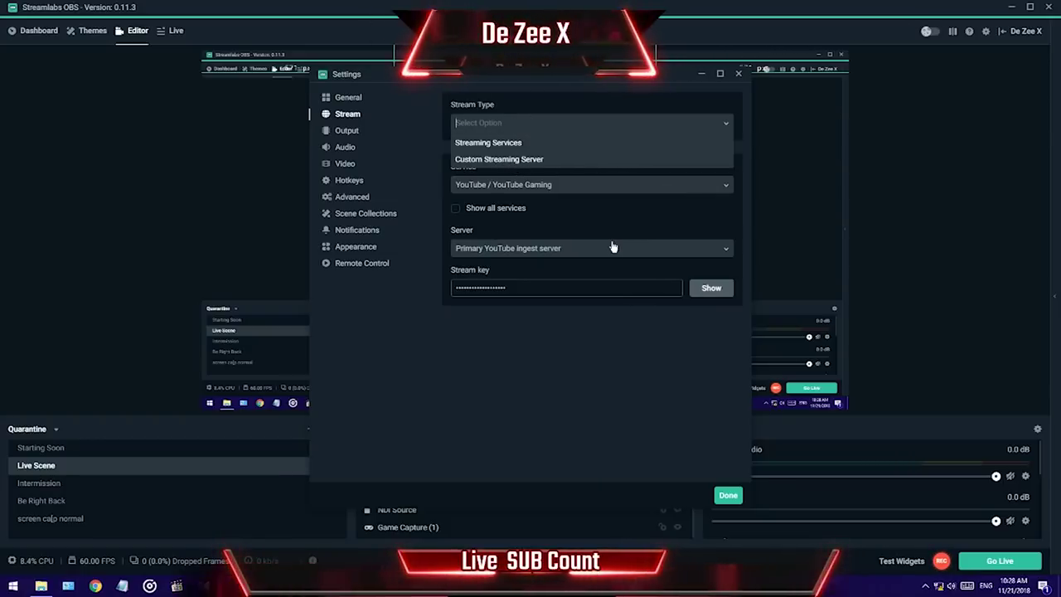
click(558, 197)
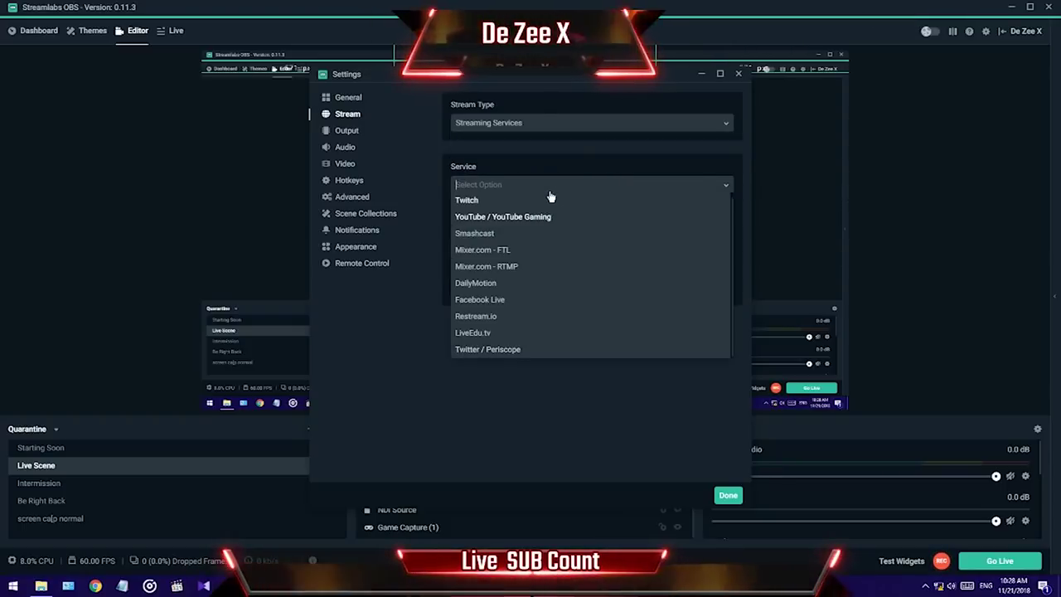
click(543, 155)
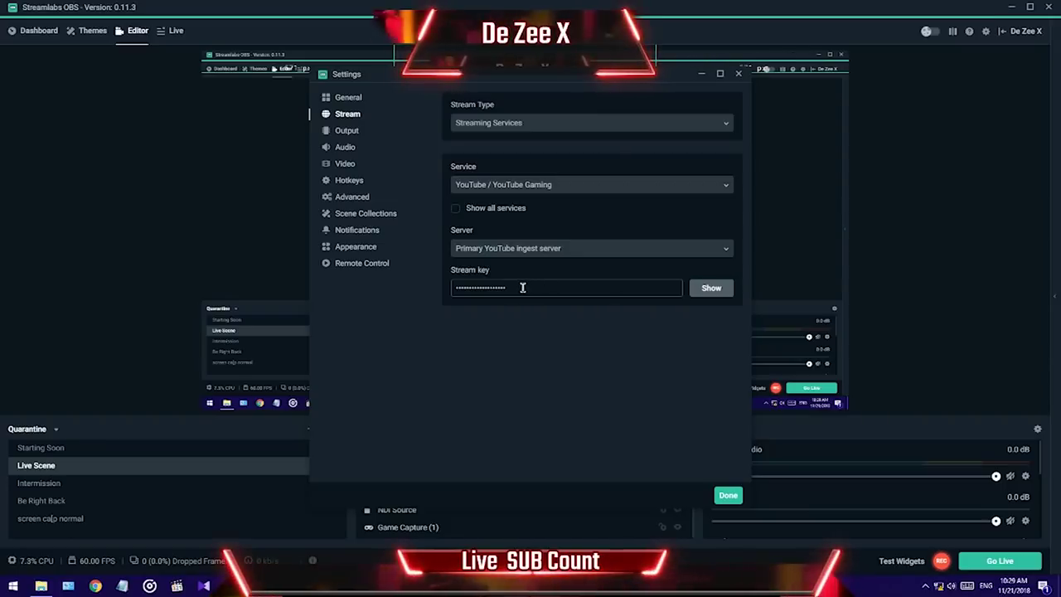
Switch to YouTube in the browser and locate the stream name/key in the encoder setup of Creator Studio's Live Streaming page
double_click(495, 290)
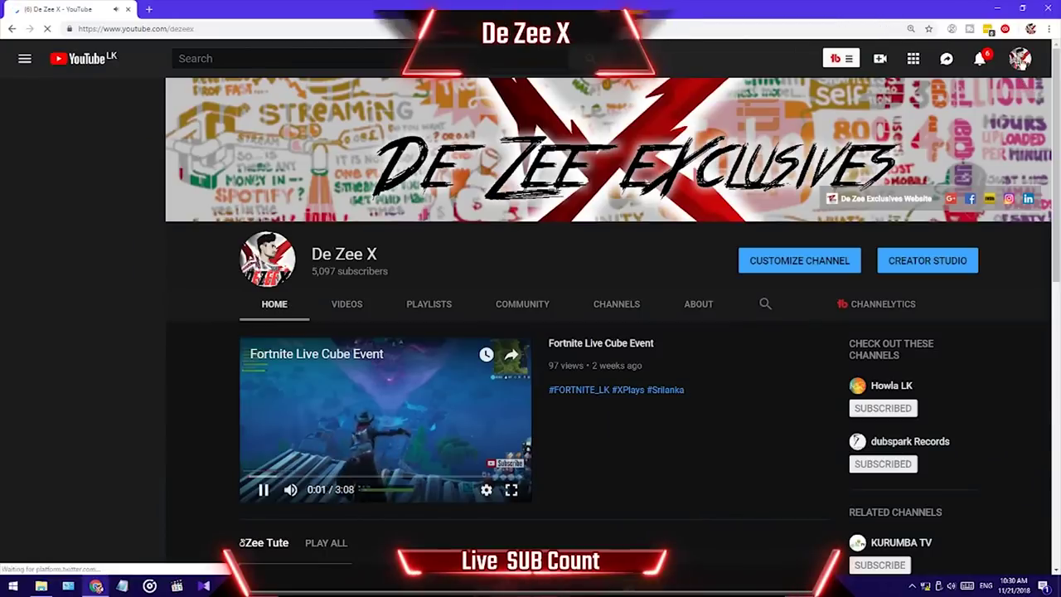
click(1020, 58)
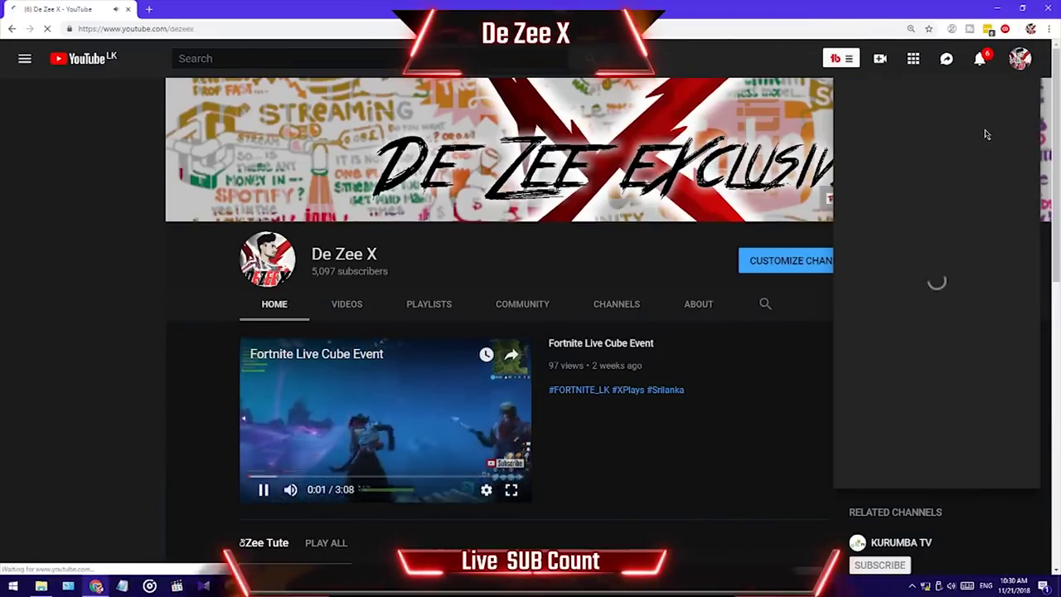
click(940, 199)
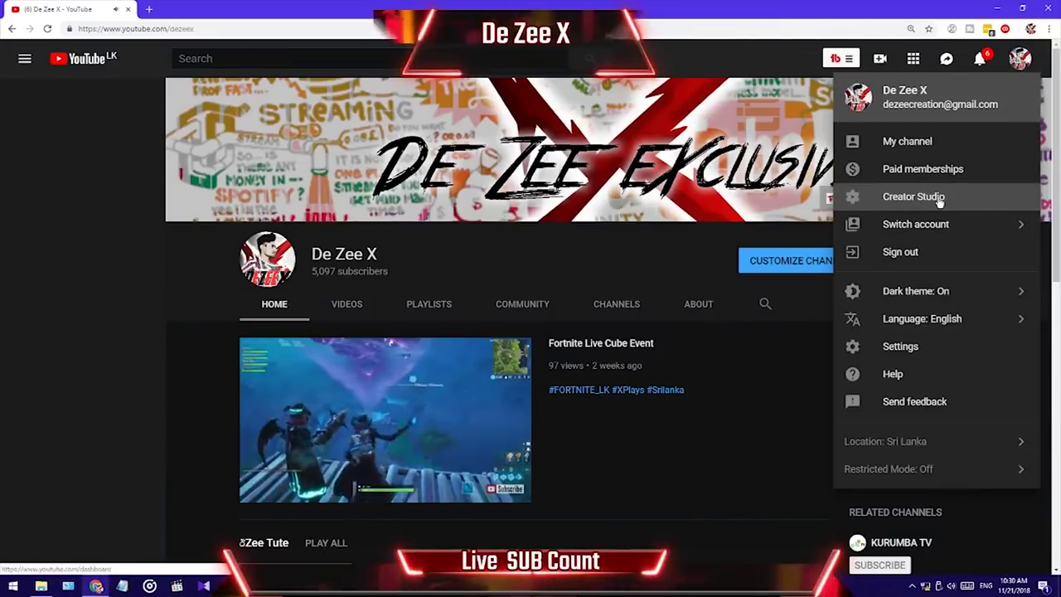
click(83, 236)
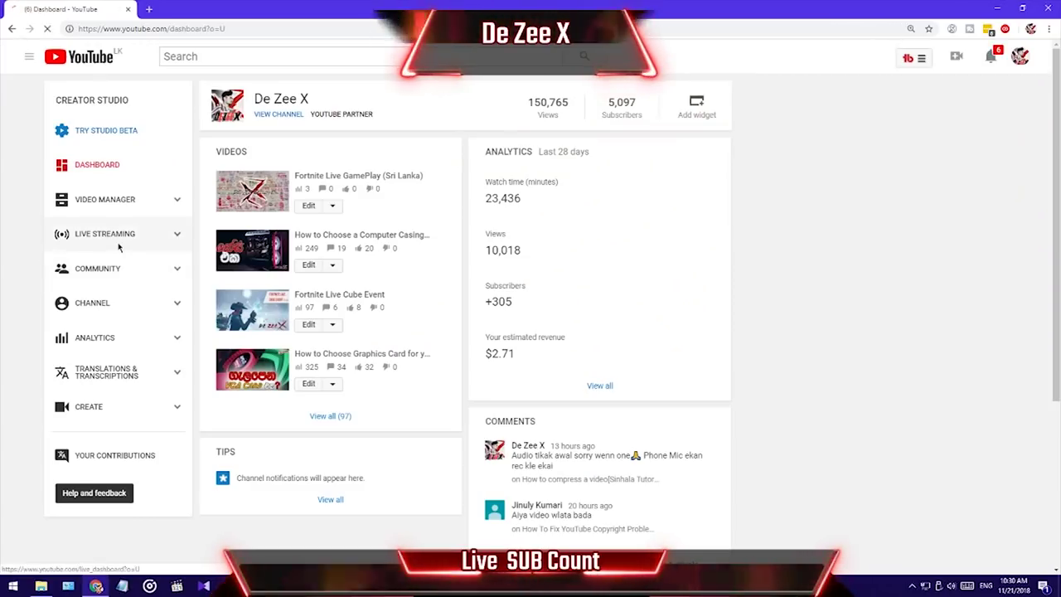
mouse_move(213, 442)
mouse_down()
mouse_move(286, 442)
mouse_move(217, 435)
mouse_up()
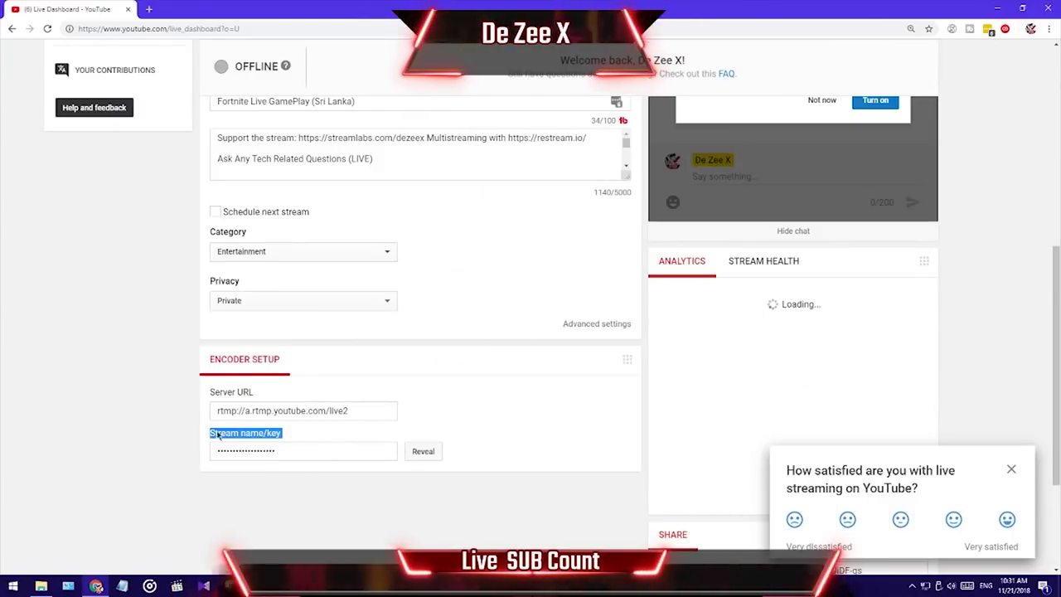
click(291, 437)
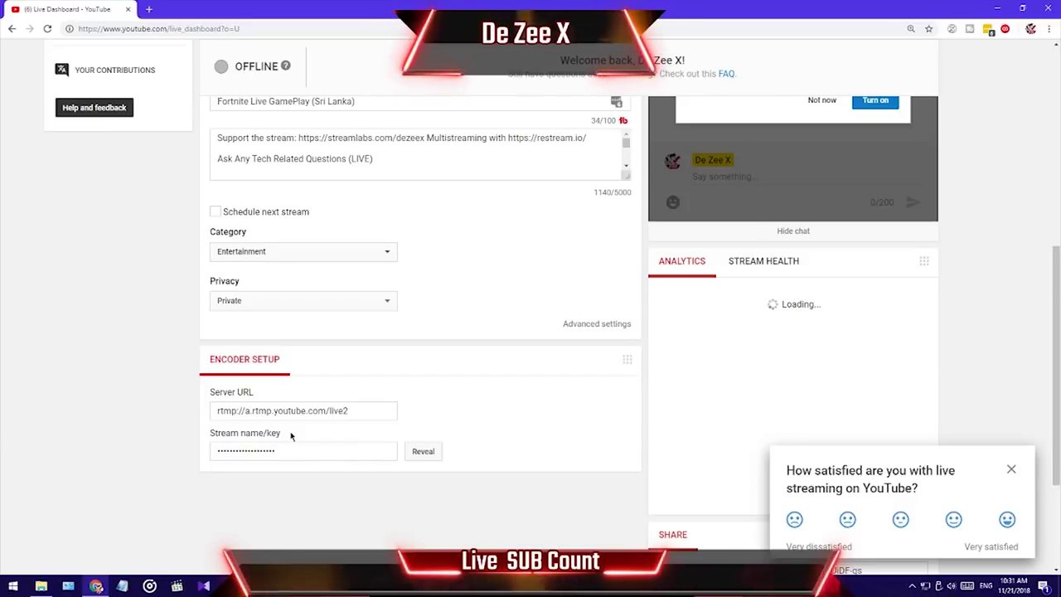
drag(282, 436, 199, 437)
click(222, 433)
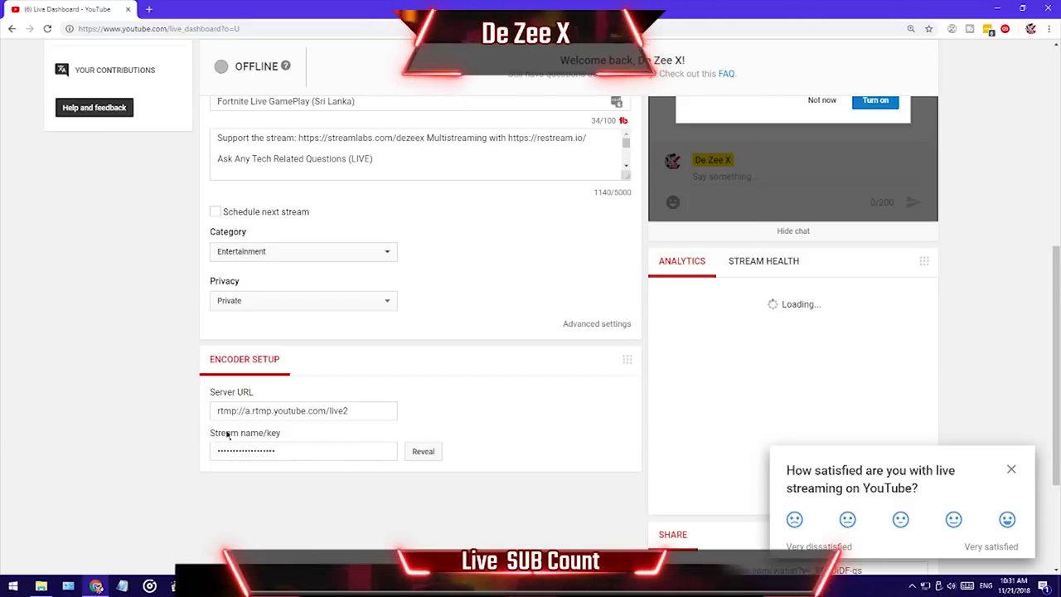
Return to the Streamlabs OBS settings, select the contents of the stream key field, and close the browser
key(alt+Tab)
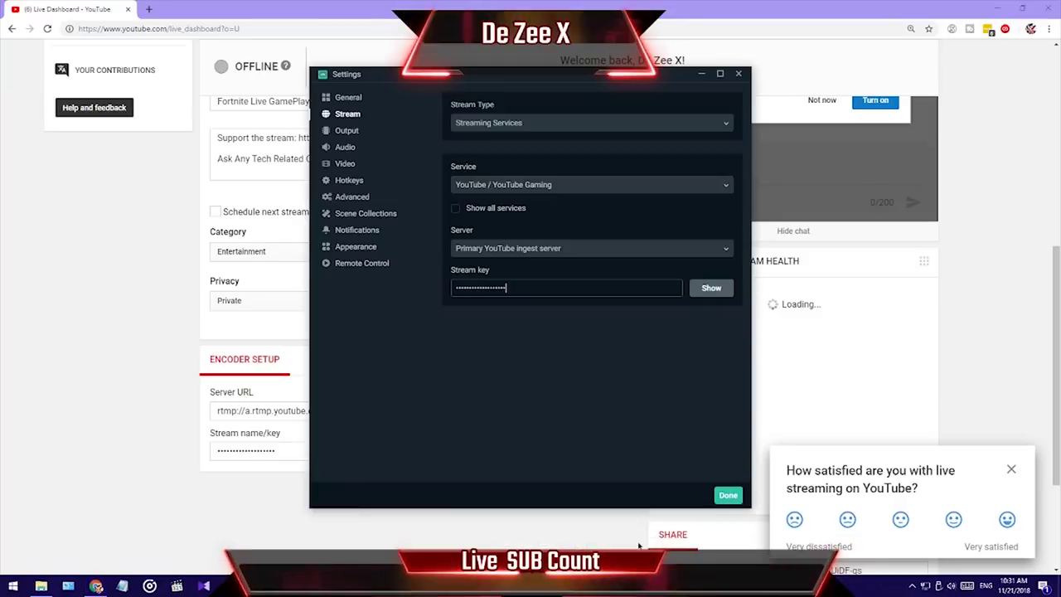
drag(459, 287, 561, 291)
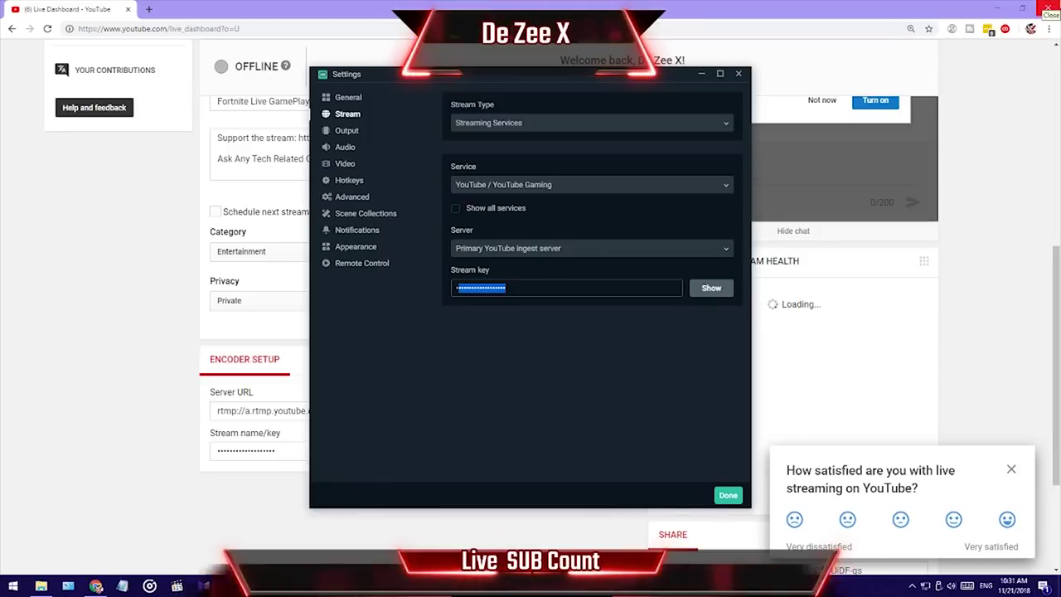
click(1046, 8)
In the output settings, set the output mode to Advanced and the streaming encoder to NVENC
click(351, 134)
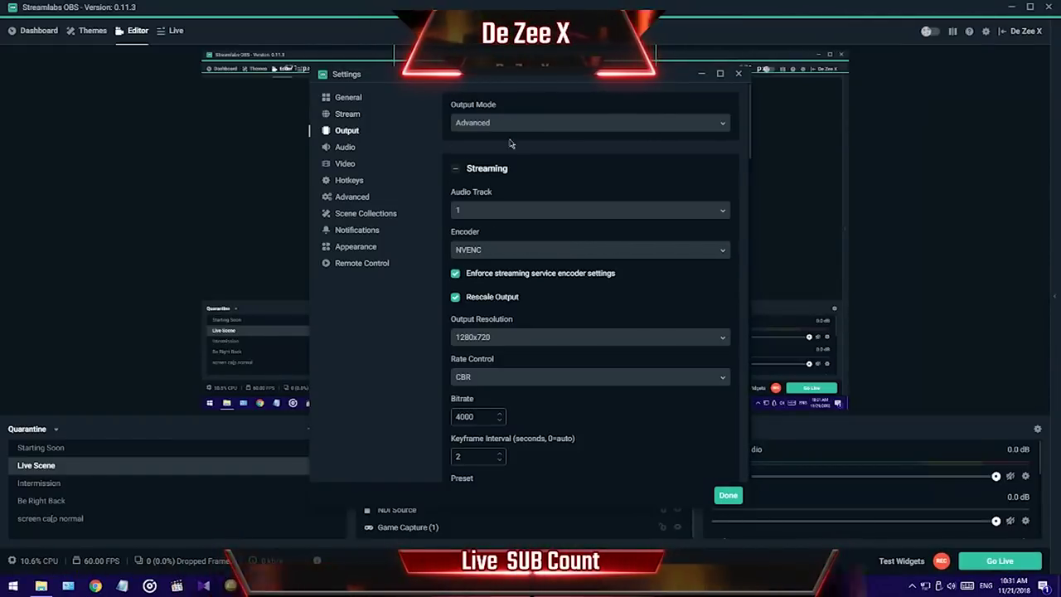
click(504, 124)
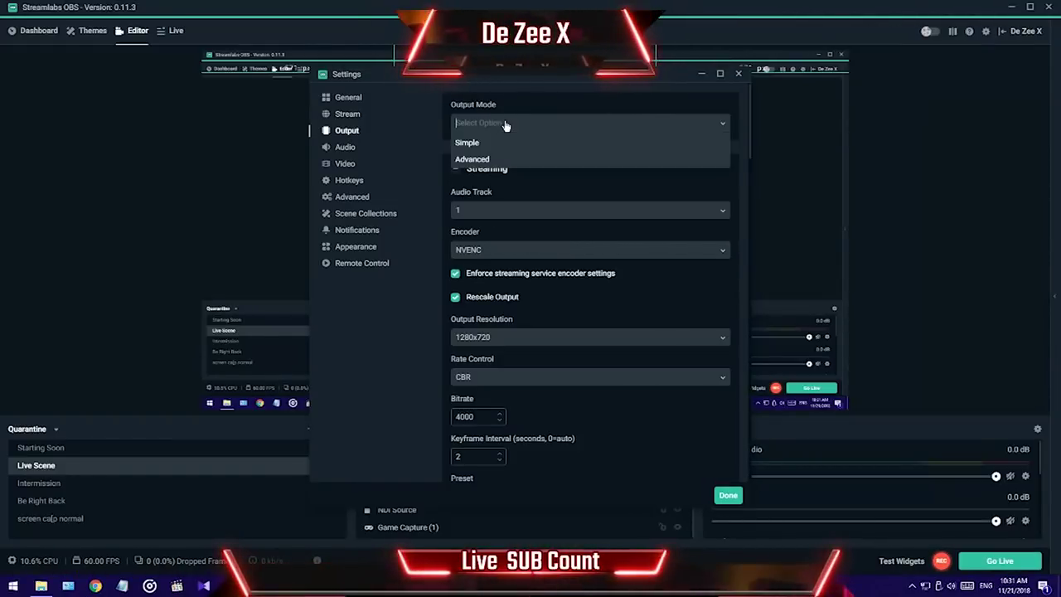
click(489, 160)
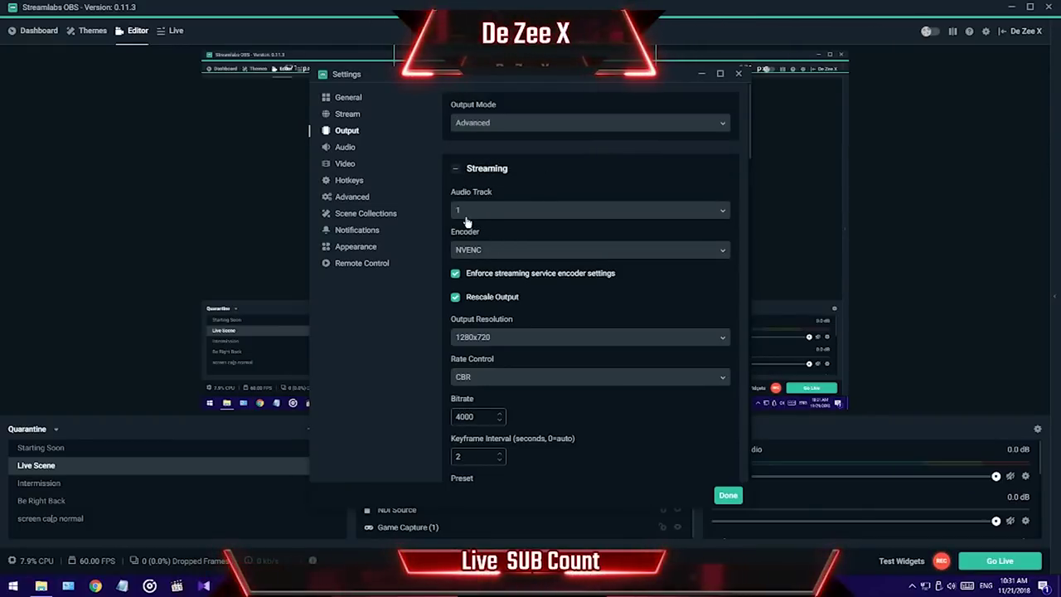
scroll(519, 218, down, 1)
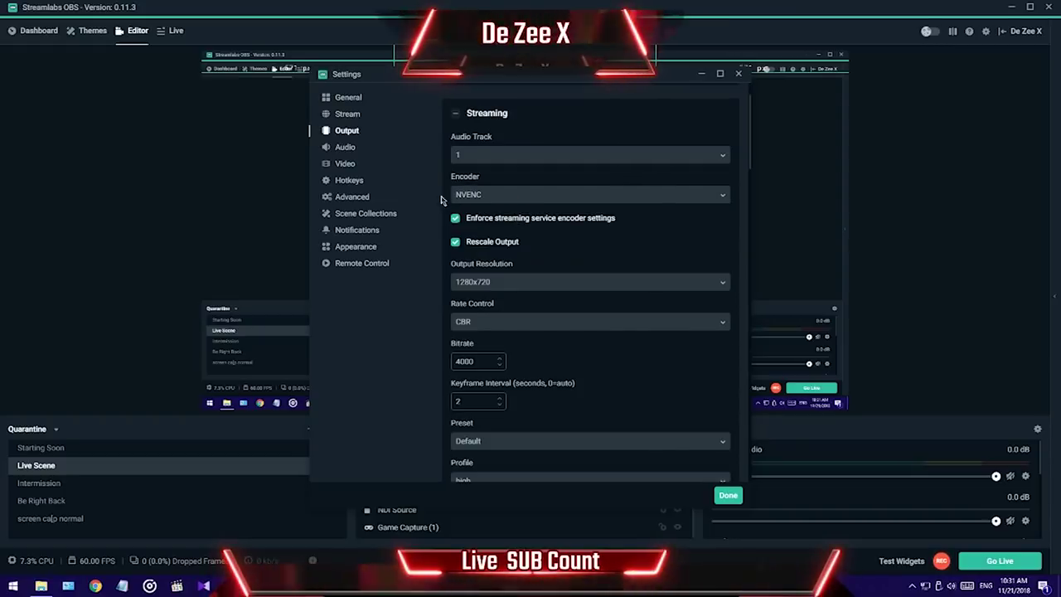
click(490, 203)
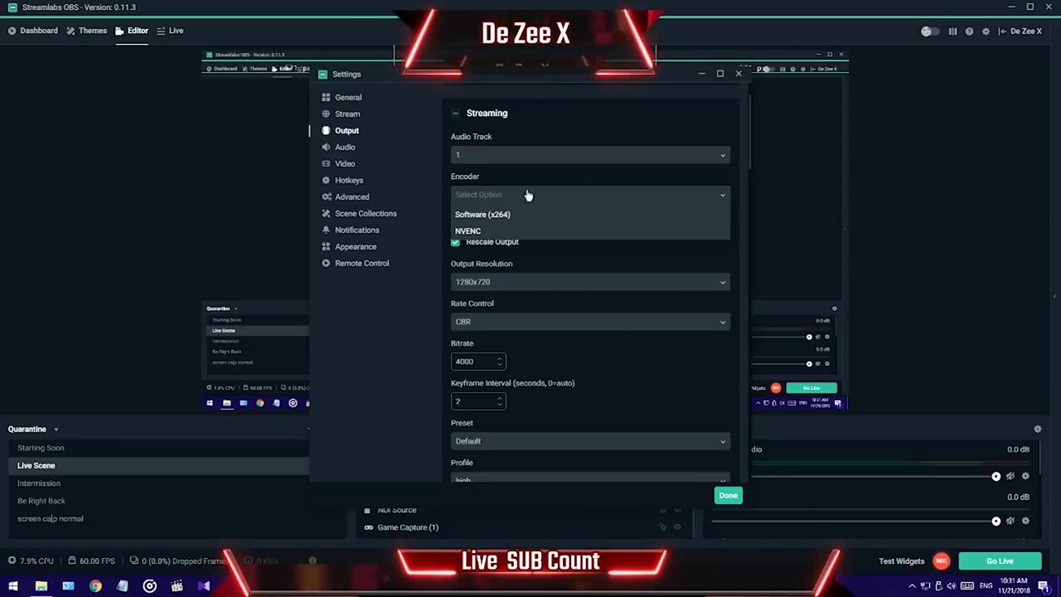
click(471, 231)
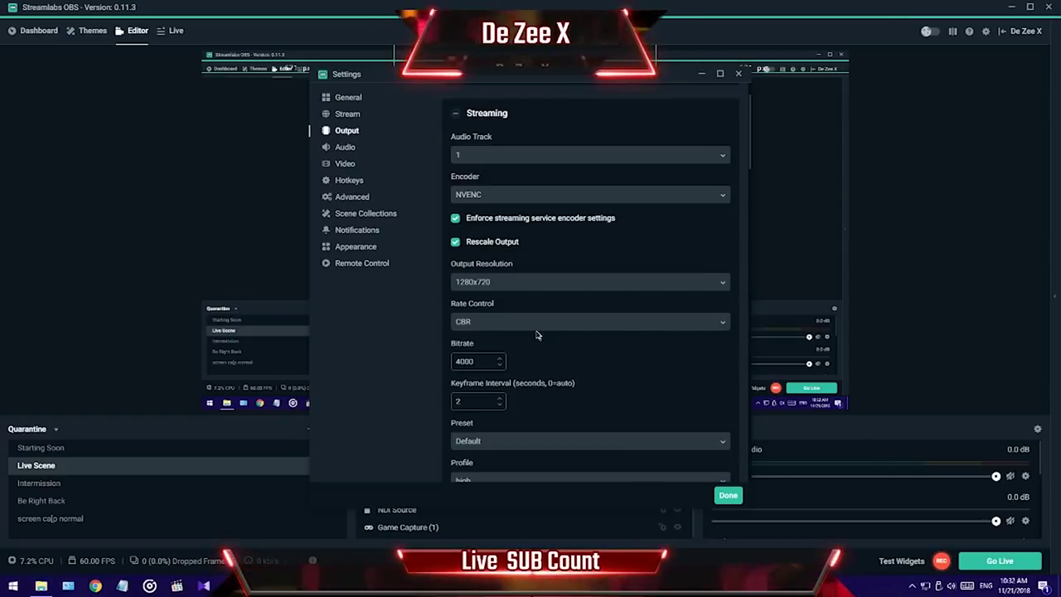
Review the streaming bitrate and the available encoder options in the output settings
drag(481, 361, 430, 362)
click(481, 362)
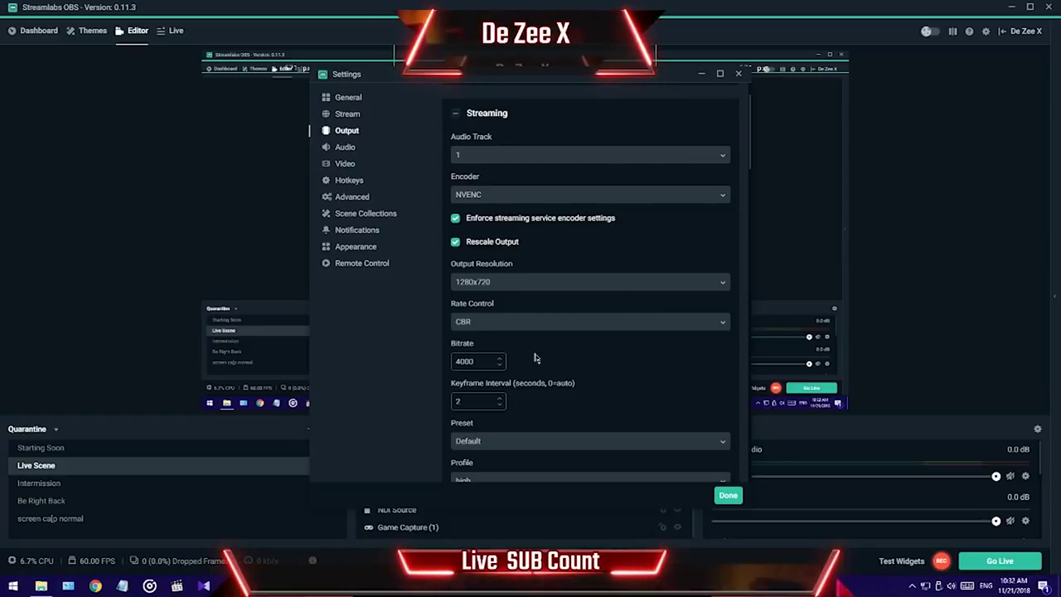
double_click(485, 362)
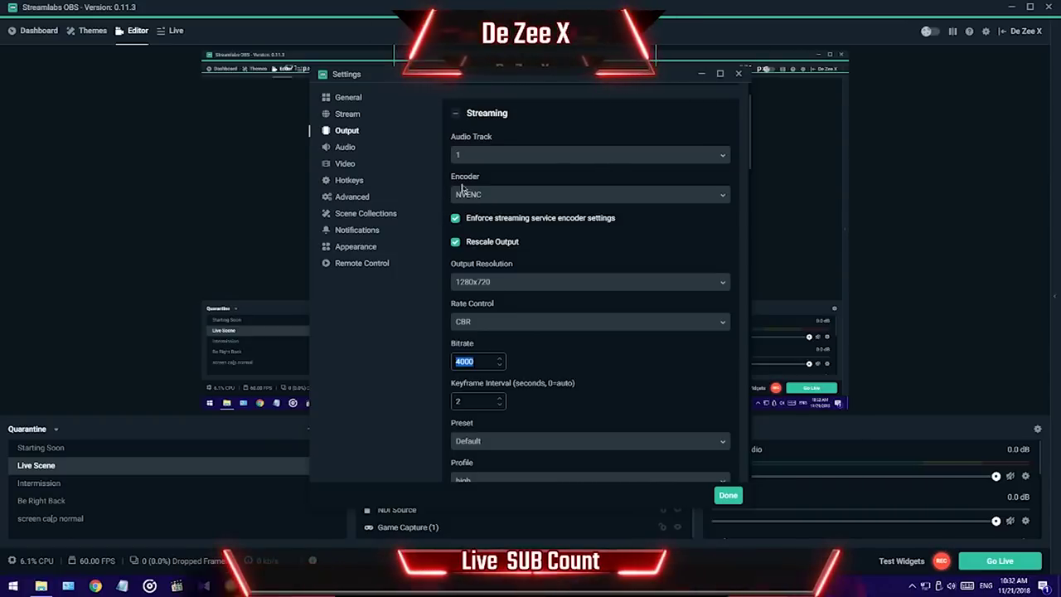
click(491, 193)
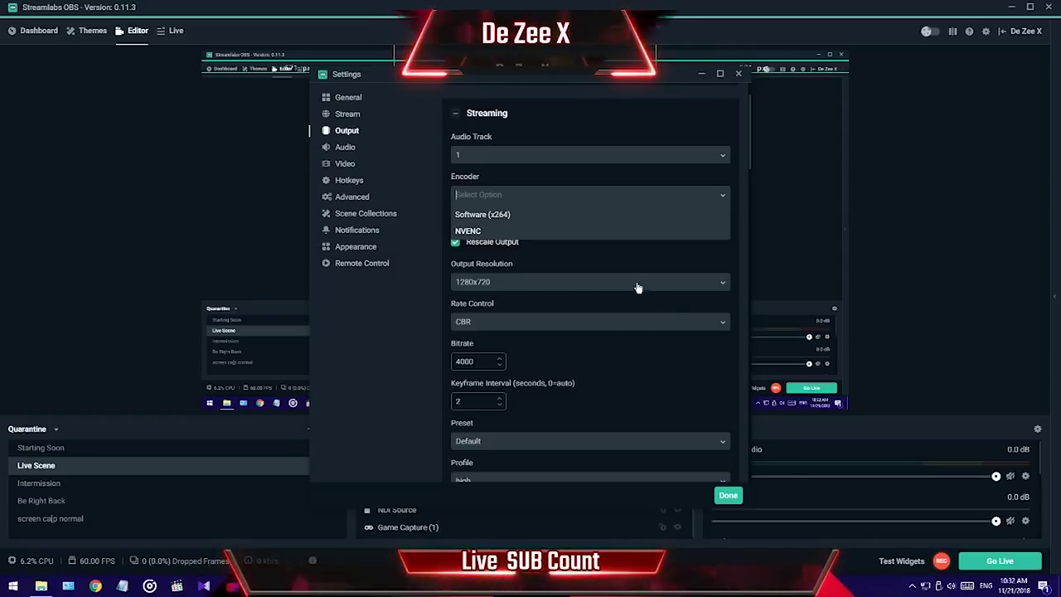
click(590, 358)
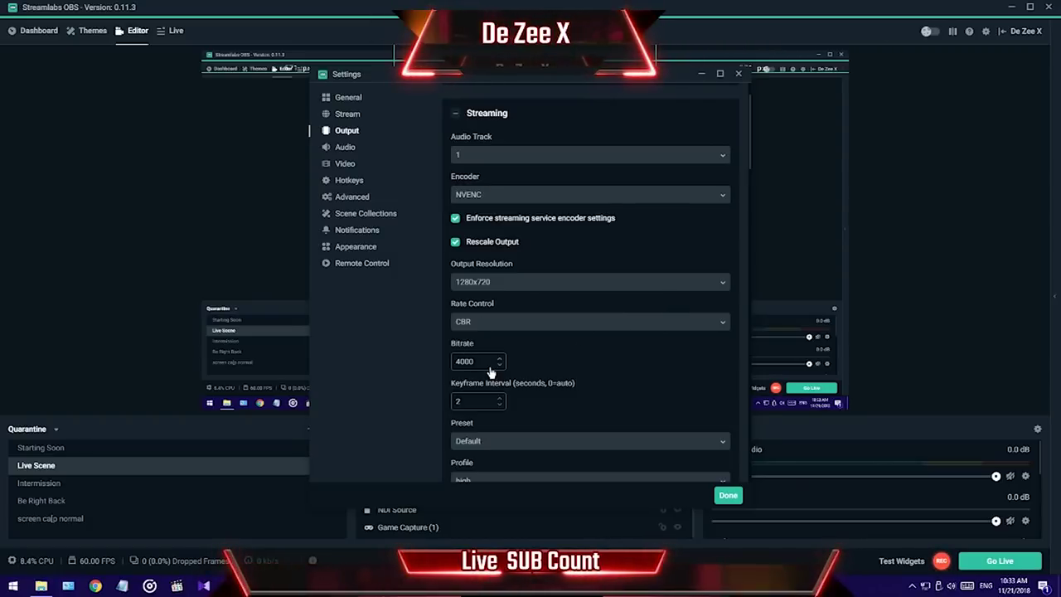
drag(478, 362, 444, 365)
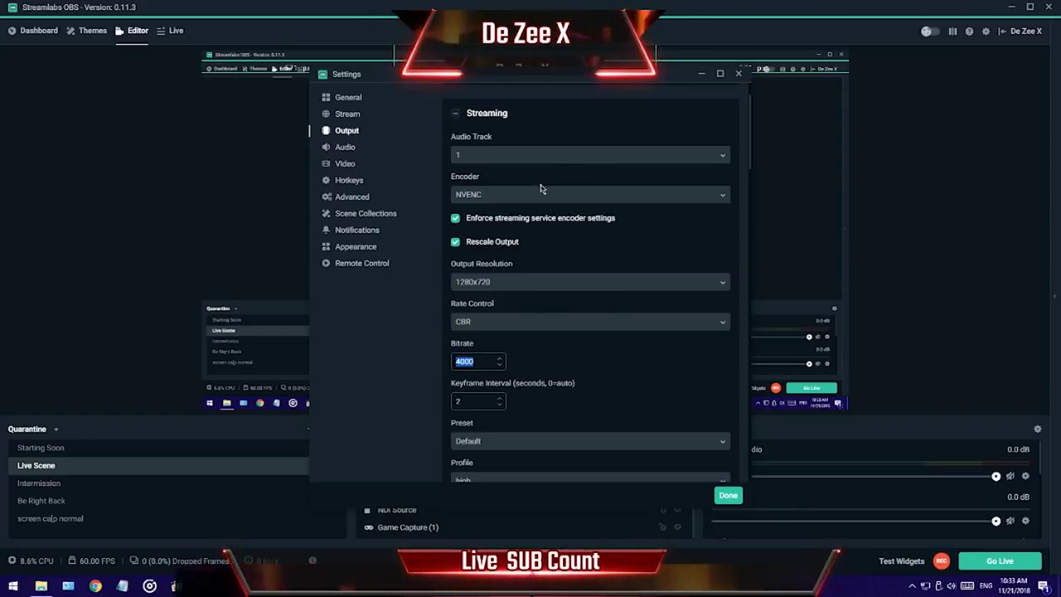
Review the streaming encoder settings from the keyframe interval, preset, profile and level through two-pass encoding, GPU and B-frames
scroll(610, 348, down, 1)
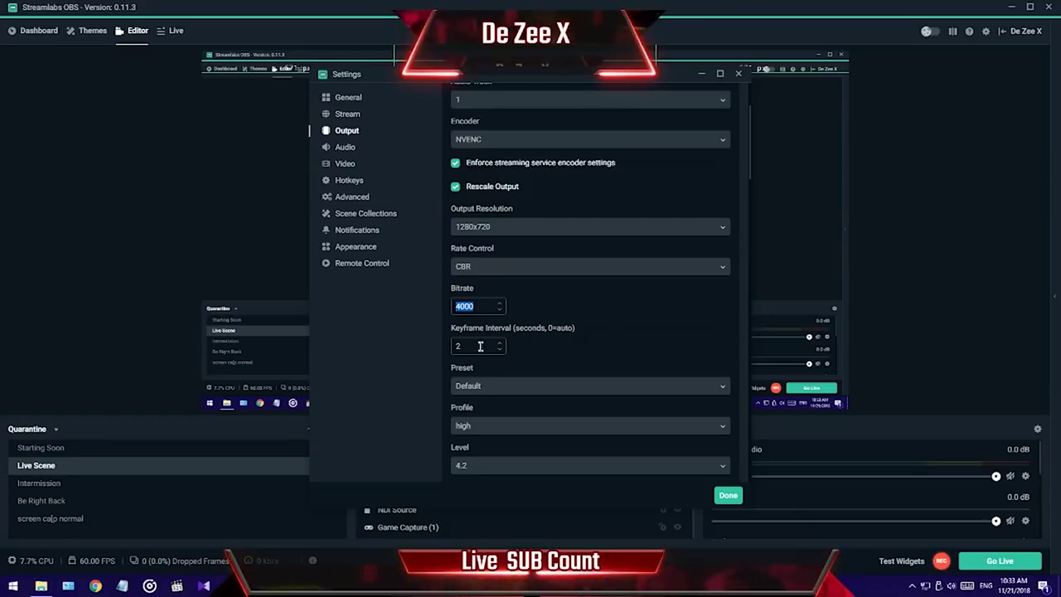
drag(483, 347, 442, 349)
scroll(555, 352, down, 1)
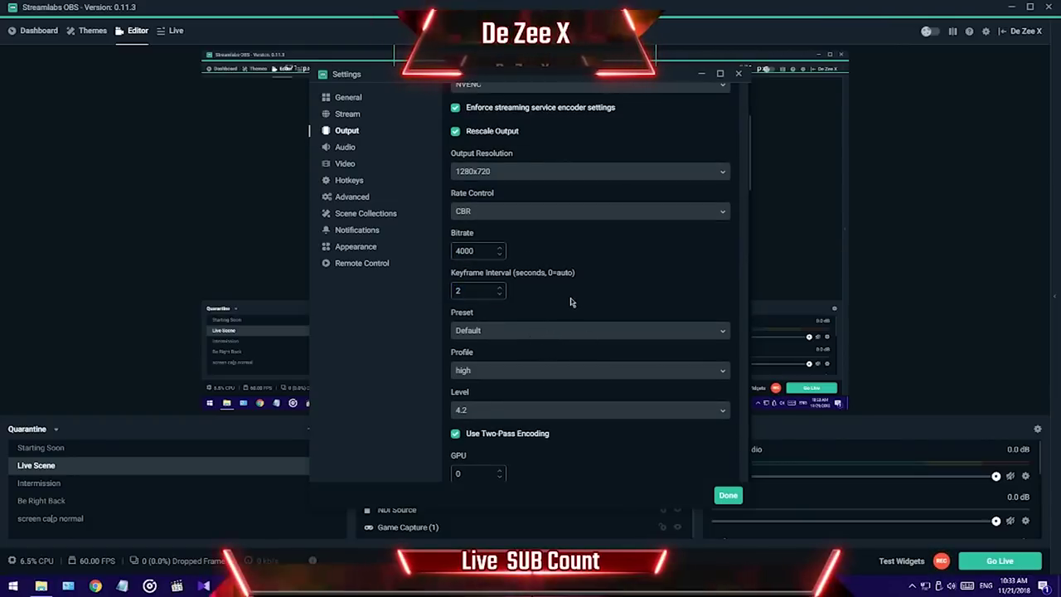
scroll(572, 304, down, 1)
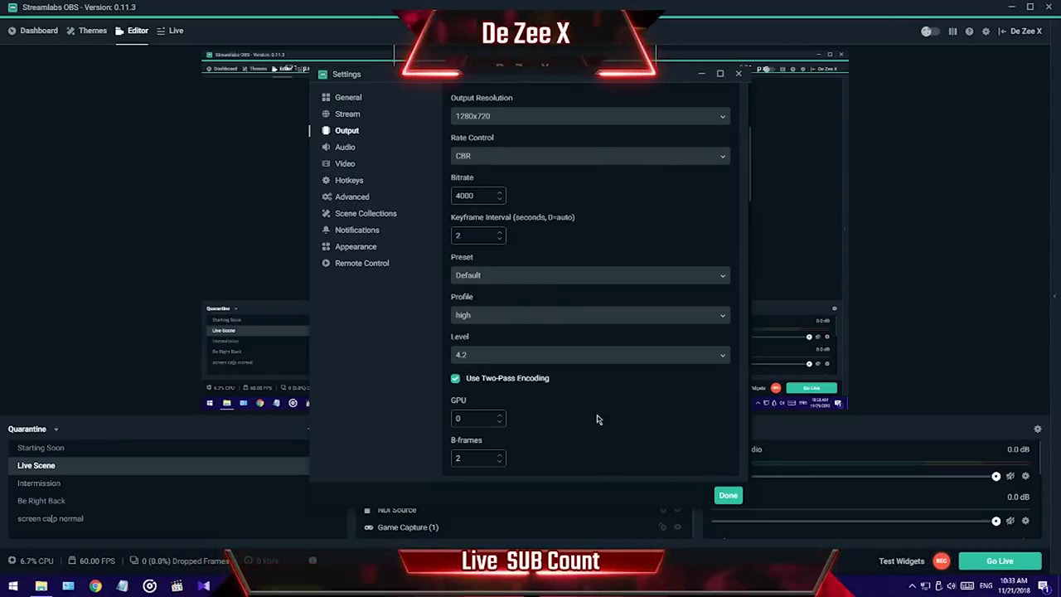
scroll(597, 419, down, 3)
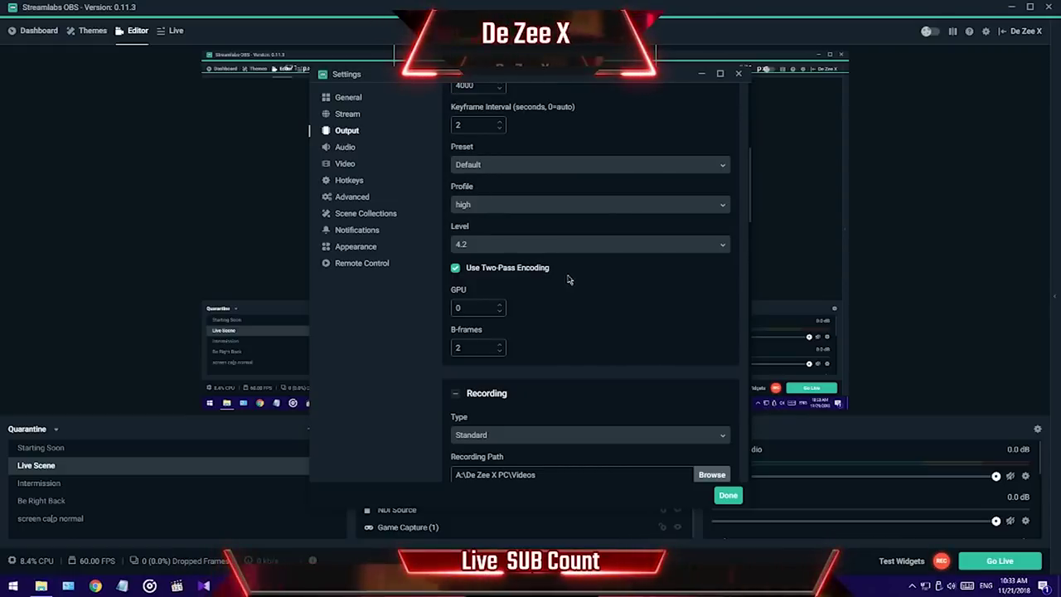
double_click(462, 308)
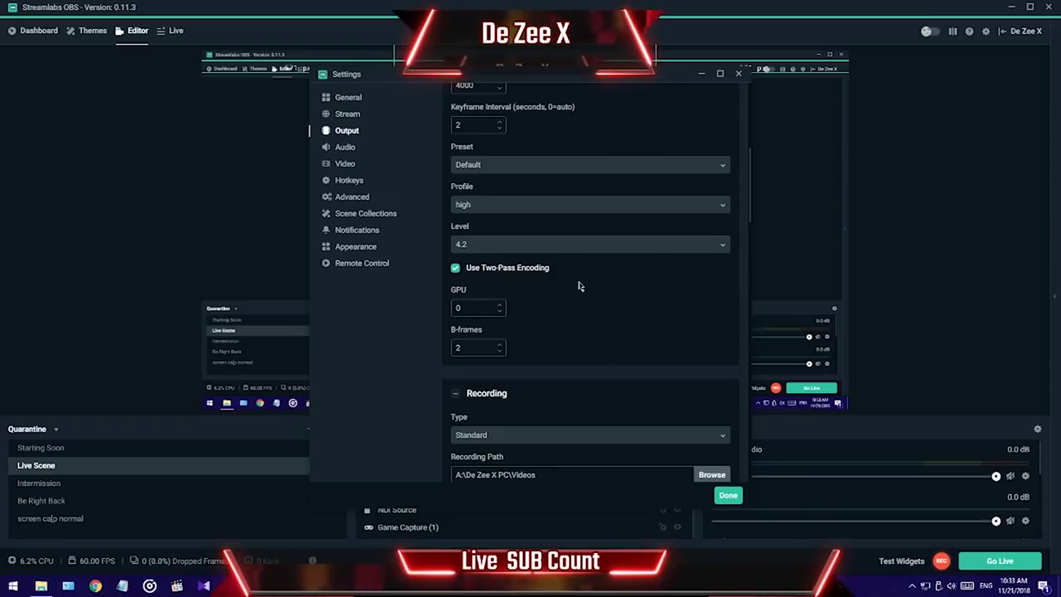
key(ctrl+a)
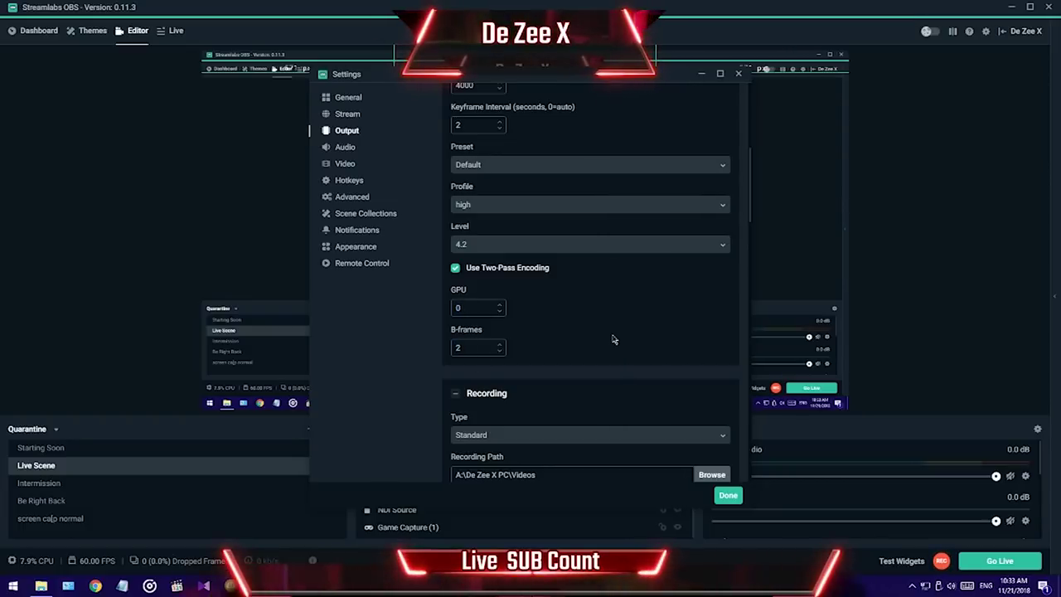
In the recording output settings, choose Standard as the recording type and select the full recording path text
scroll(614, 339, down, 2)
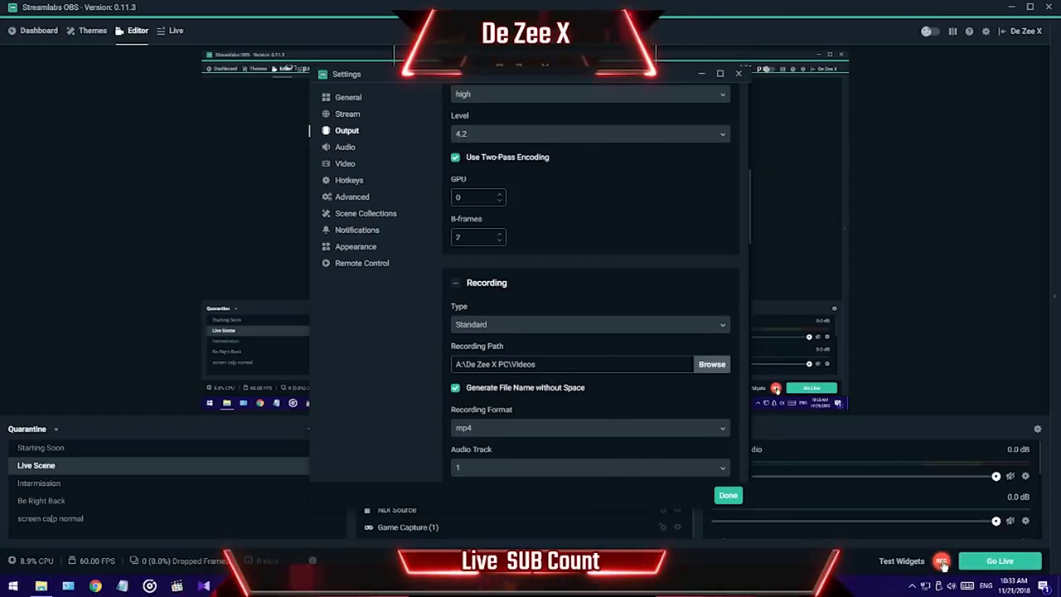
click(516, 330)
click(485, 347)
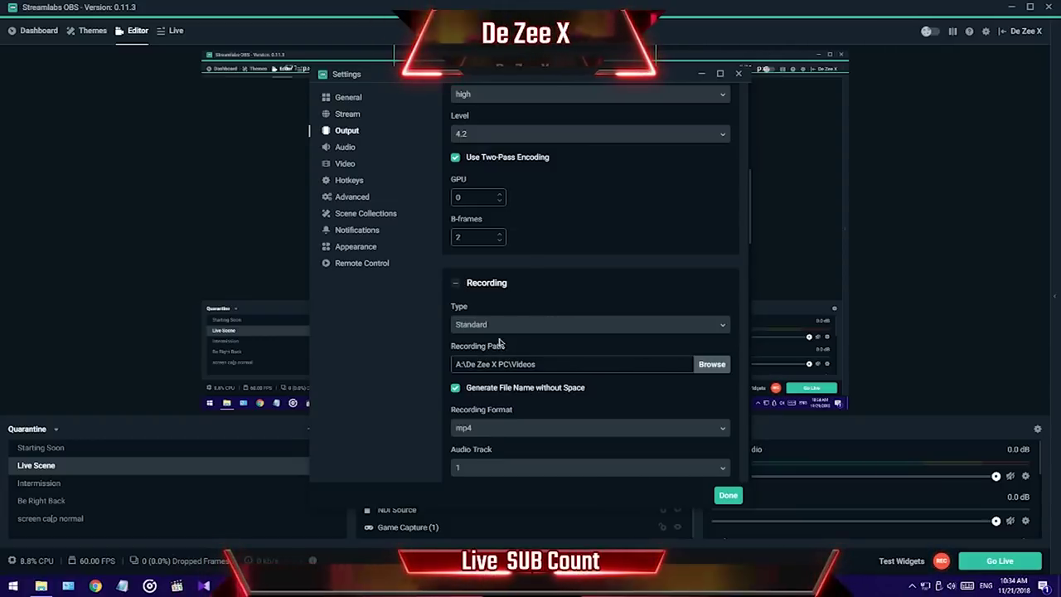
scroll(514, 344, down, 1)
drag(584, 309, 435, 315)
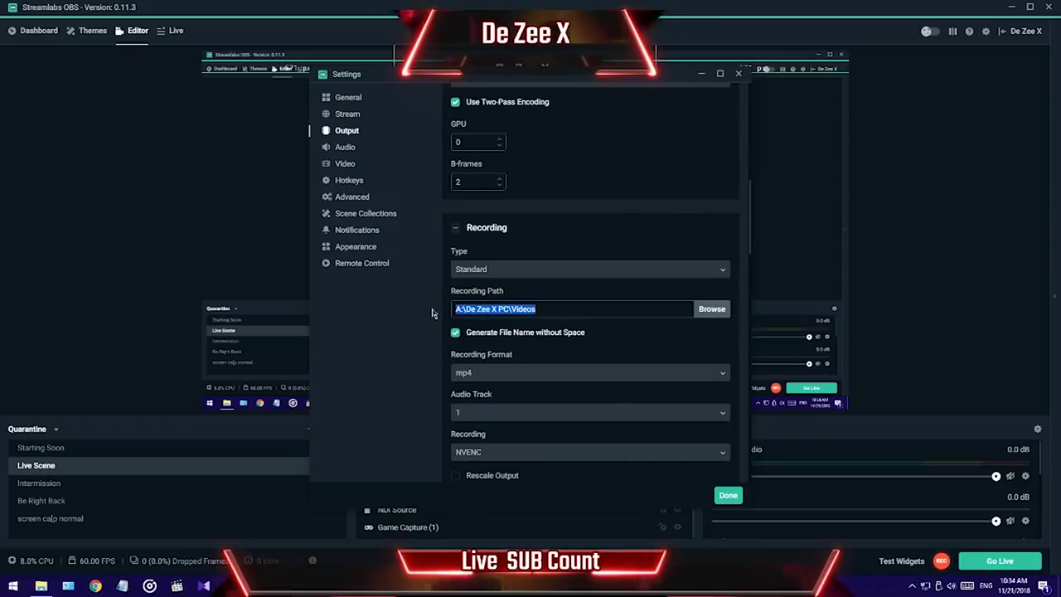